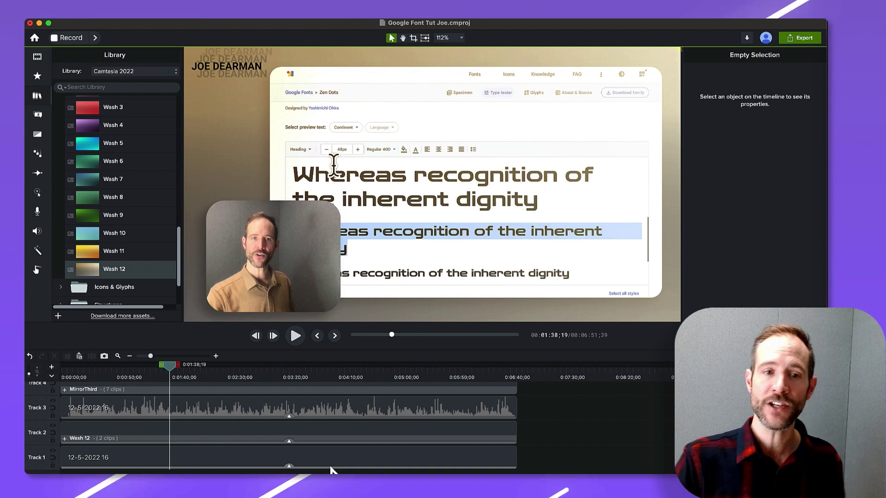
# Select the webcam recording "12-5-2022 16" on Track 3 and review the footage around 0:01:38 on the timeline
pyautogui.click(306, 406)
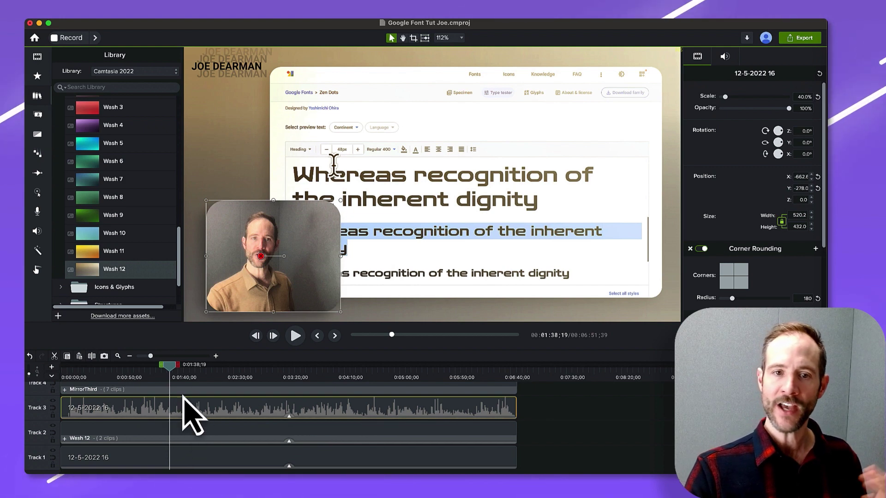
pyautogui.moveTo(150, 356); pyautogui.dragTo(199, 364)
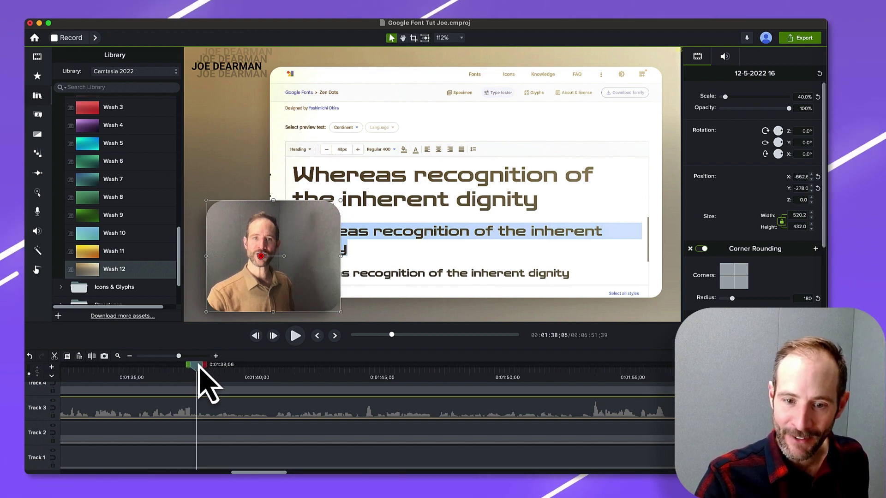
pyautogui.press('space')
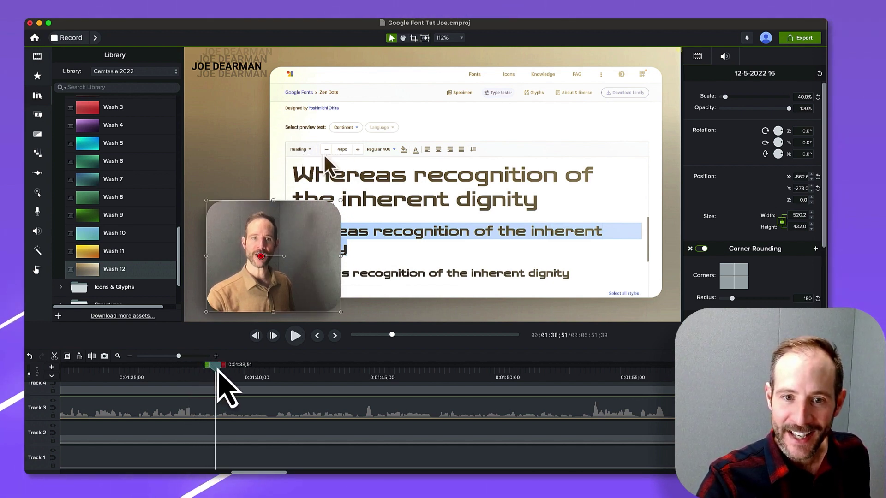
pyautogui.moveTo(223, 365); pyautogui.dragTo(240, 365)
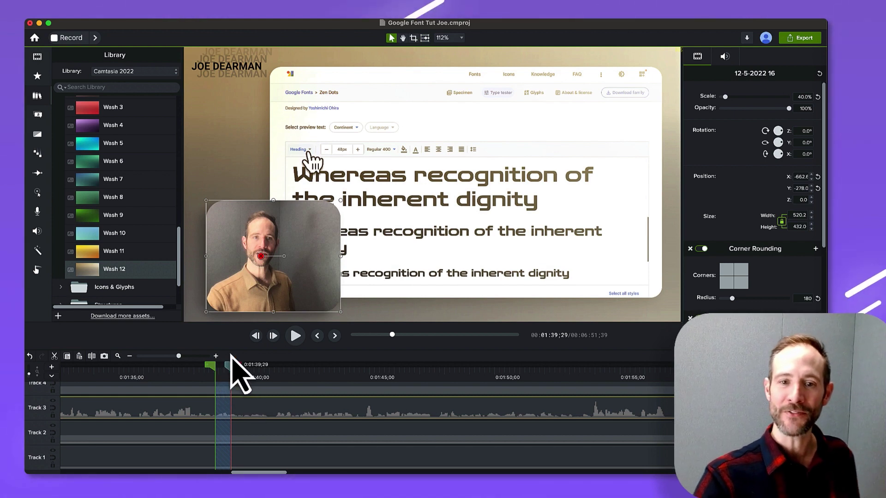
pyautogui.moveTo(185, 362); pyautogui.dragTo(155, 356)
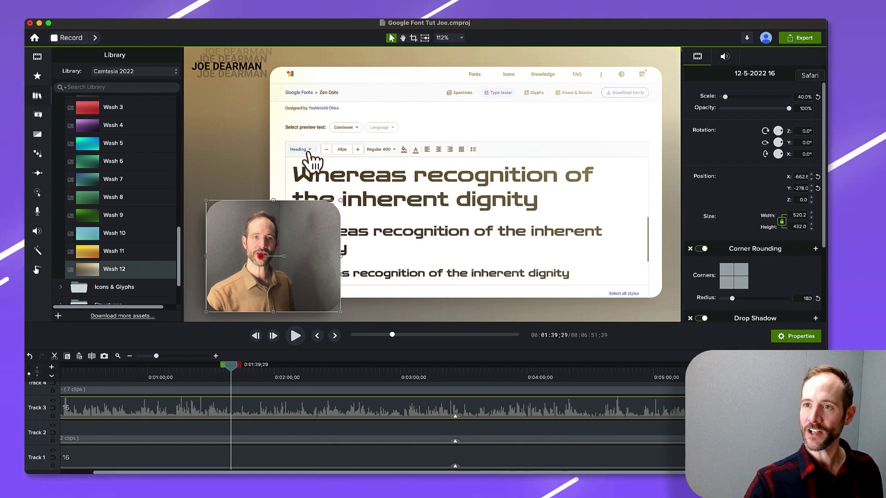
# Send the selected recording to Audiate for audio editing, saving the Camtasia project first
pyautogui.click(725, 60)
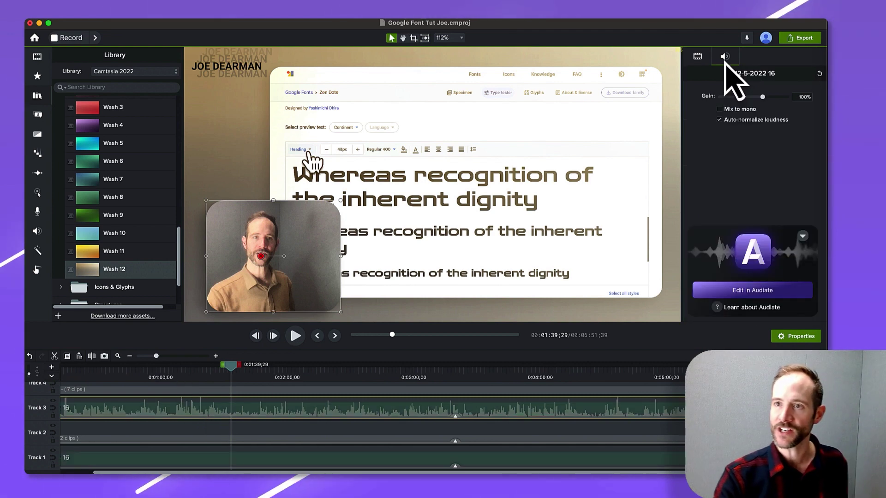
pyautogui.click(750, 289)
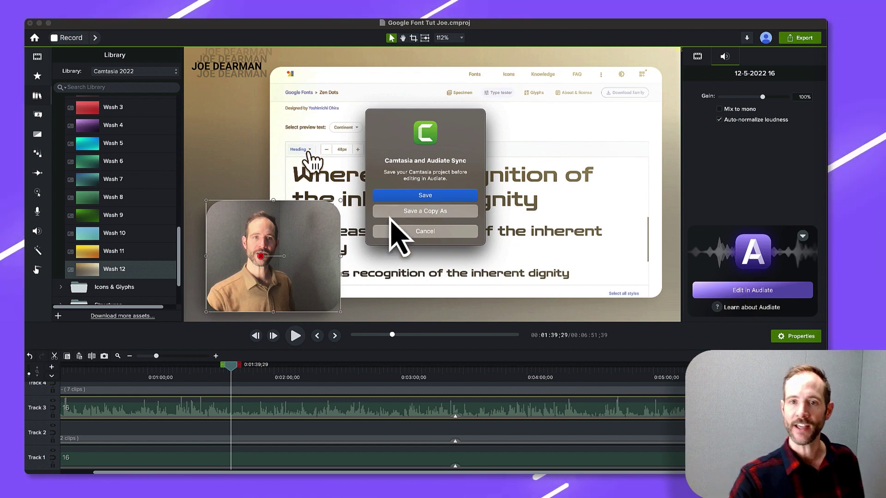
pyautogui.click(415, 196)
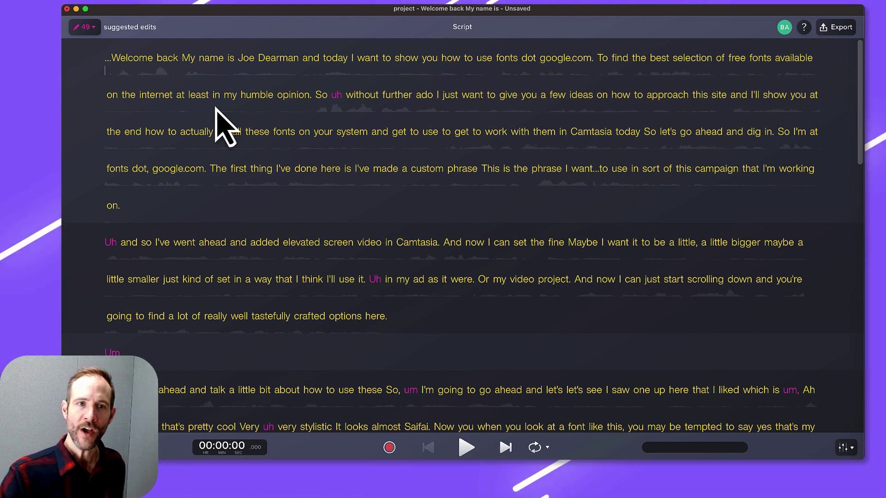
# Delete the pause before the opening "Welcome" and the standalone "Um" paragraph from the script
pyautogui.click(111, 60)
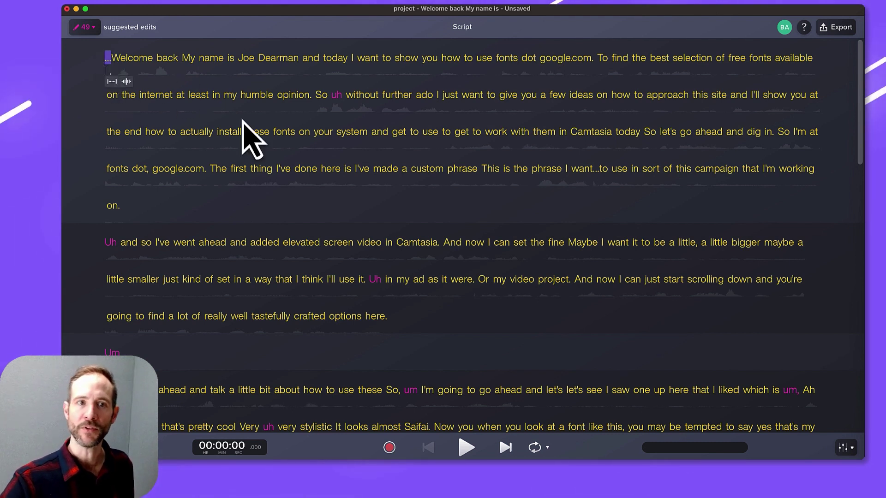
pyautogui.press('BackSpace')
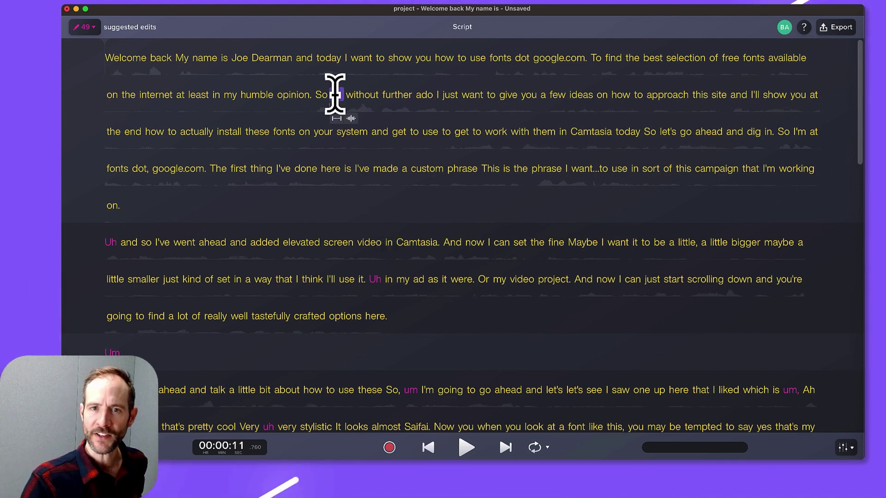
pyautogui.click(376, 279)
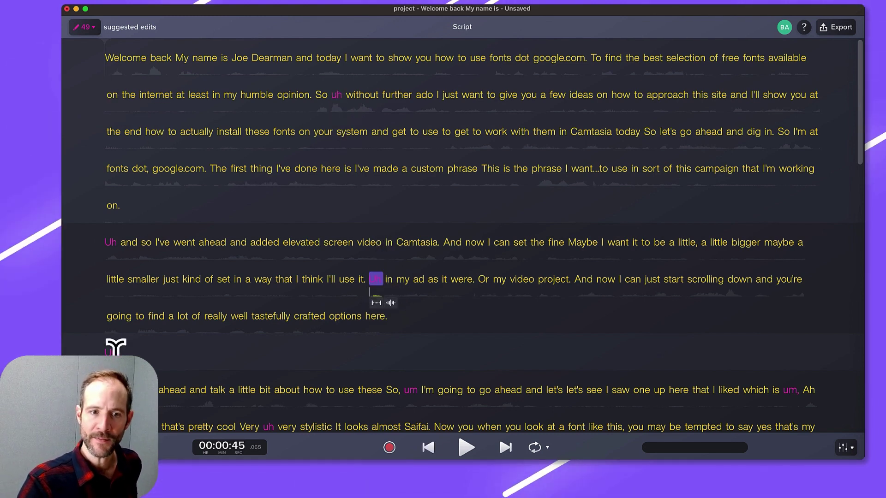
pyautogui.click(114, 351)
pyautogui.press('BackSpace')
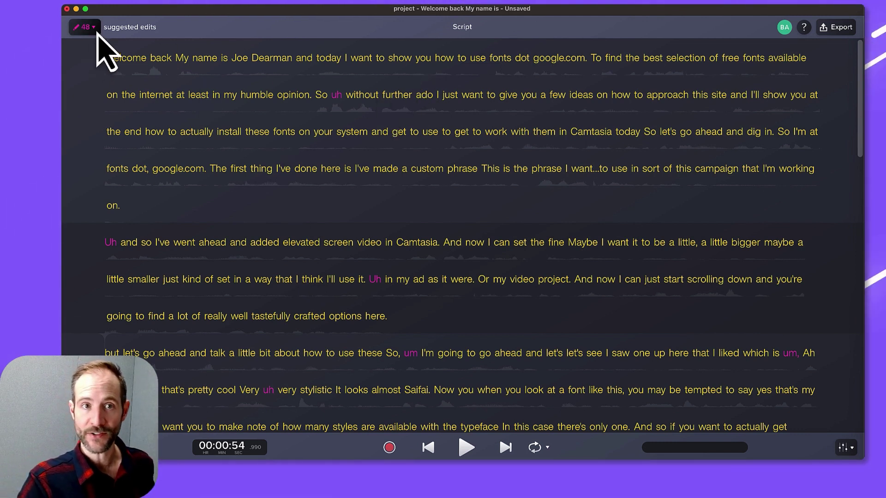
# Delete all hesitations from the script and shorten all pauses greater than 15 seconds to 15 seconds
pyautogui.click(94, 30)
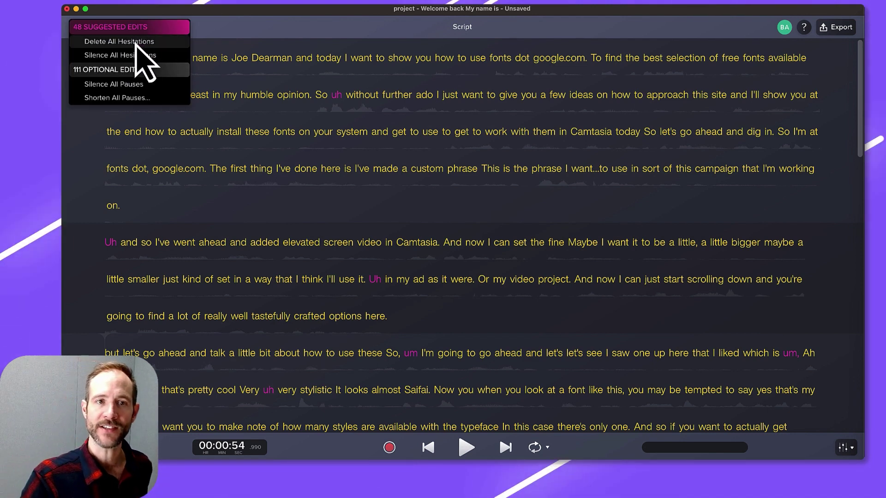
pyautogui.click(138, 42)
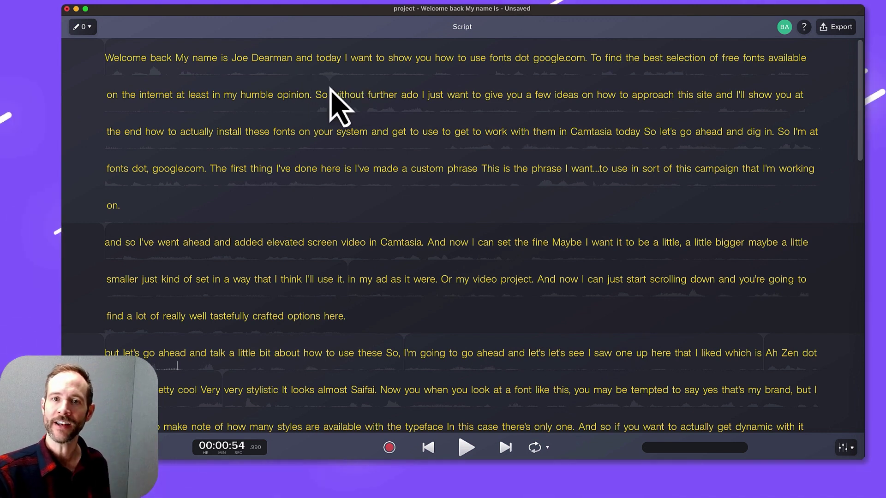
pyautogui.doubleClick(292, 95)
pyautogui.click(84, 27)
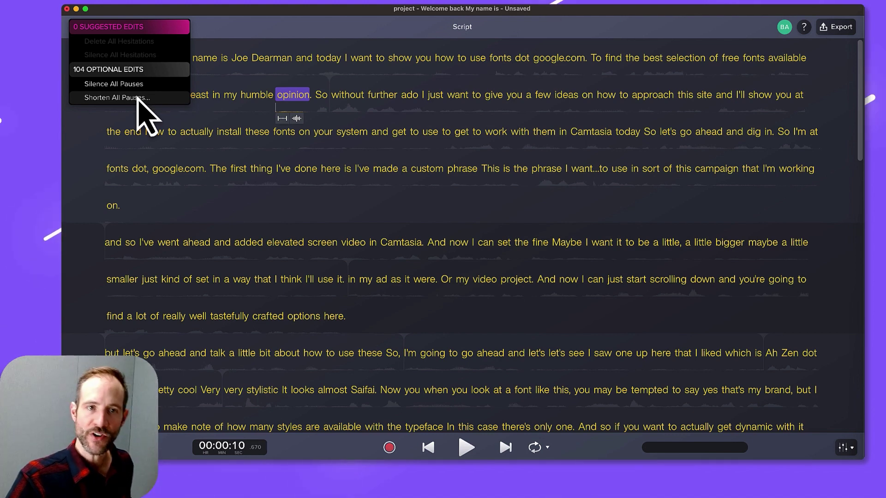
pyautogui.click(137, 98)
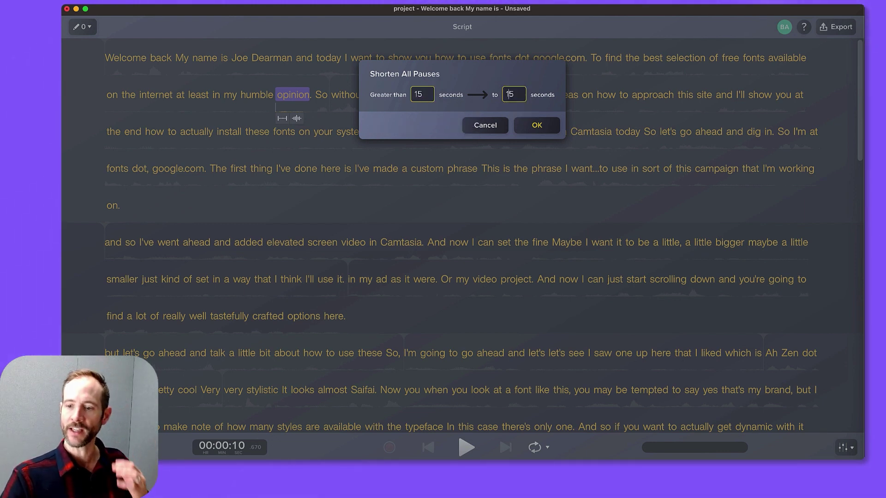
pyautogui.click(537, 125)
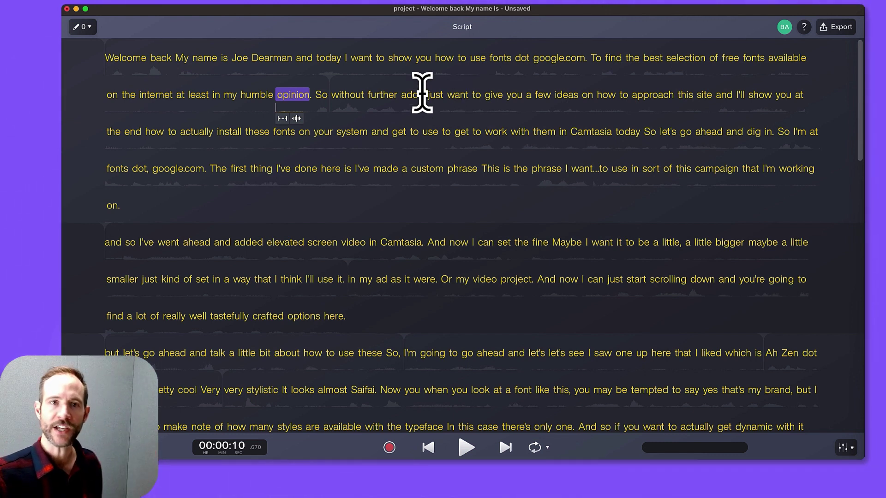
# Search the script for "gro" and close the search at the first match
pyautogui.click(187, 5)
pyautogui.click(147, 4)
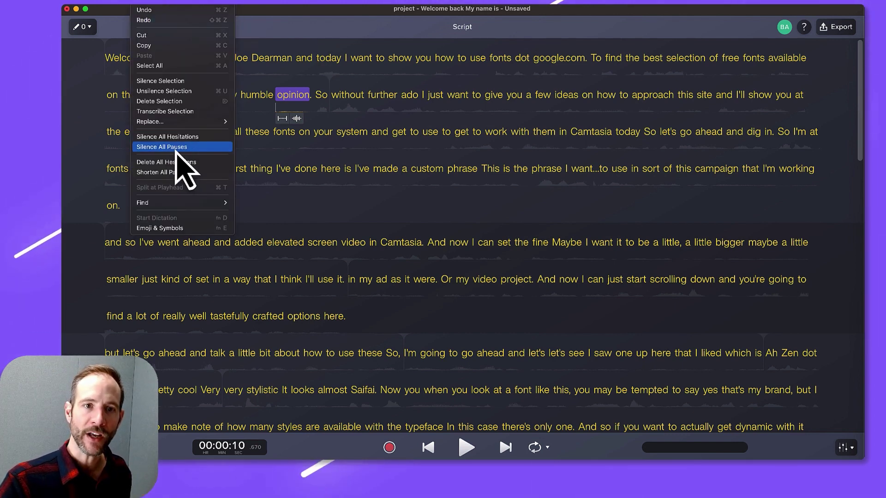
pyautogui.moveTo(179, 204)
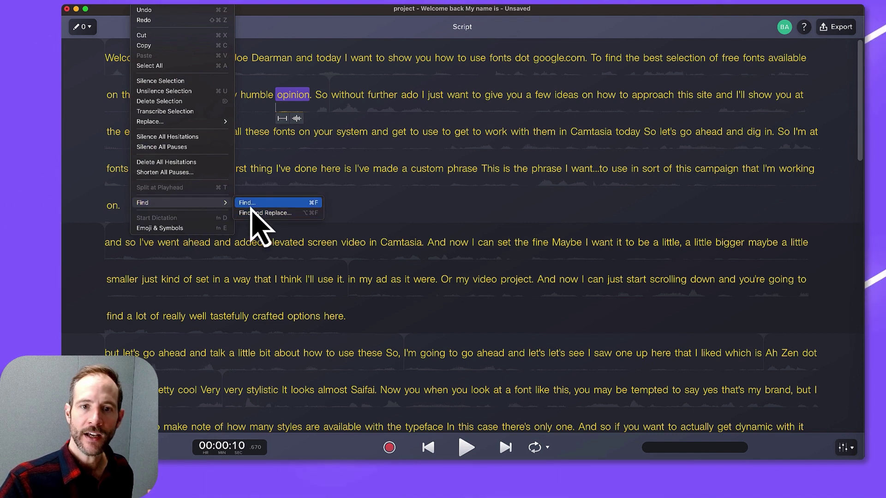
pyautogui.click(251, 203)
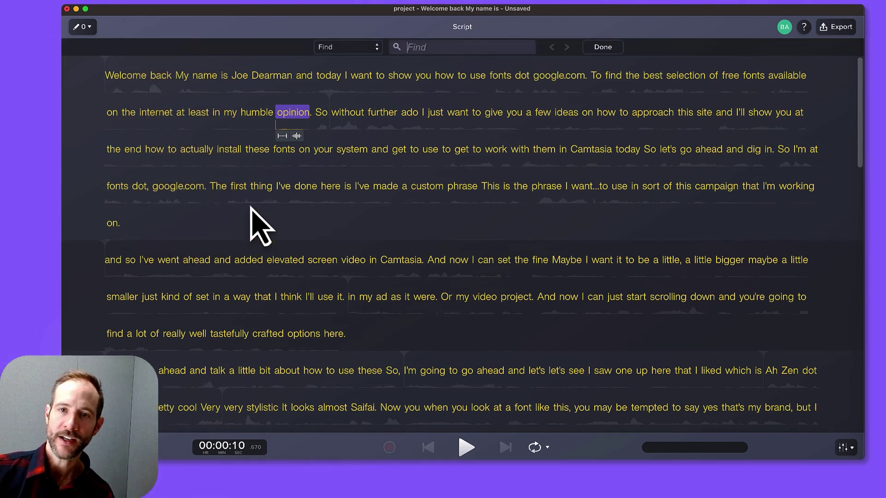
pyautogui.write('gro')
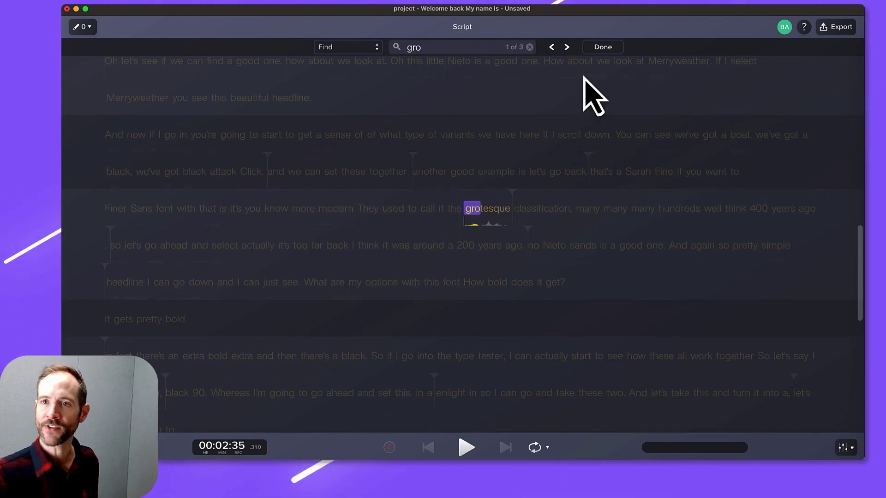
pyautogui.click(599, 47)
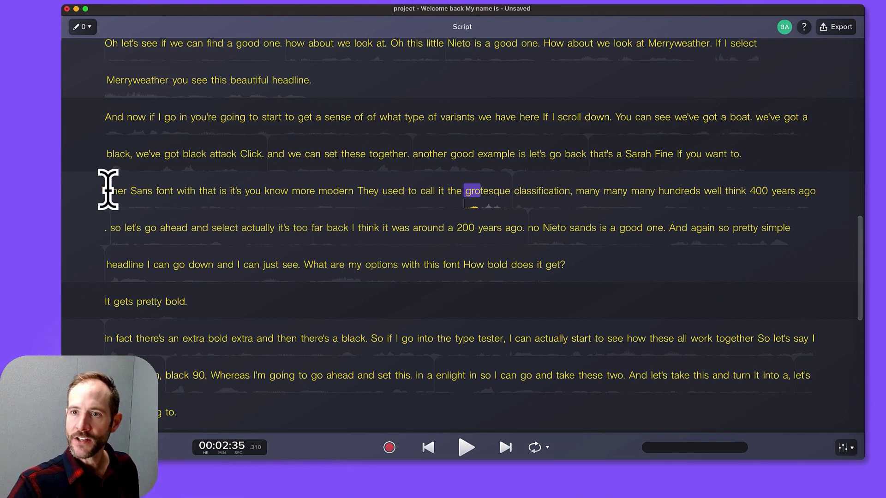
# Delete the paragraph beginning "Finer Sans font" and the following line "It gets pretty bold." from the script
pyautogui.moveTo(107, 190); pyautogui.dragTo(625, 296)
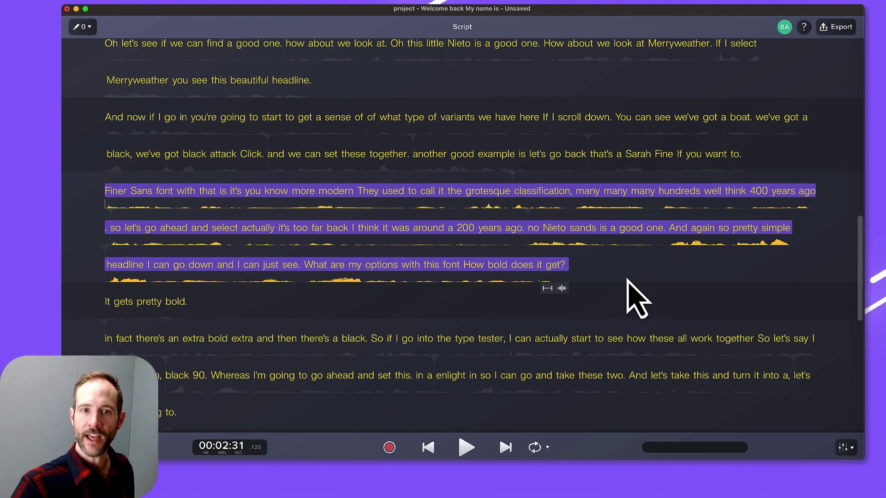
pyautogui.press('BackSpace')
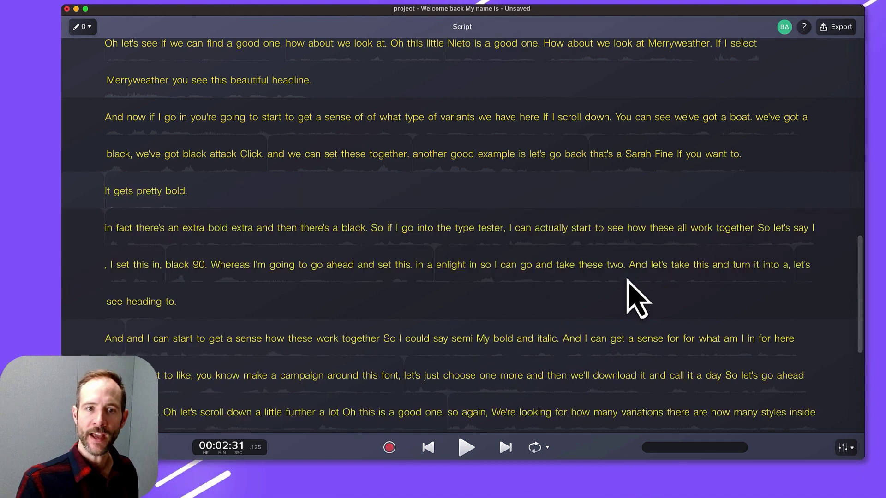
pyautogui.moveTo(187, 191); pyautogui.dragTo(81, 187)
pyautogui.press('BackSpace')
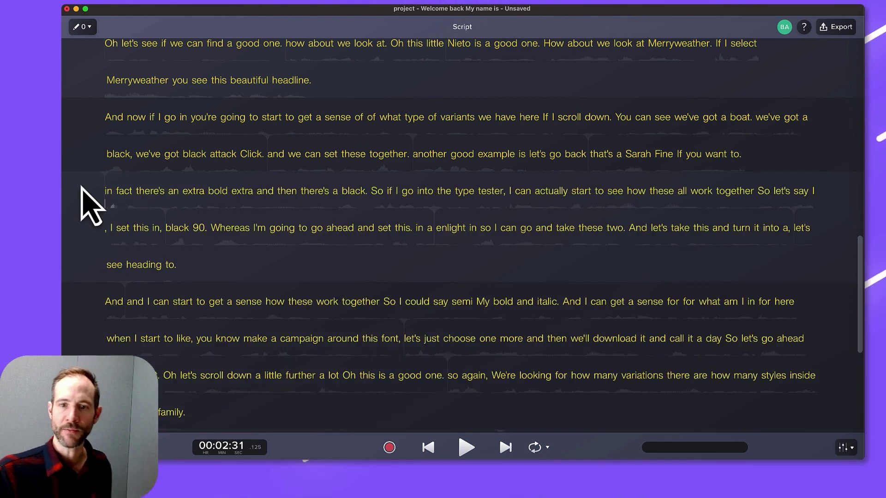
# Select the trailing pause after "Bye-bye" at the end of the script
pyautogui.scroll(-15, 507, 267)
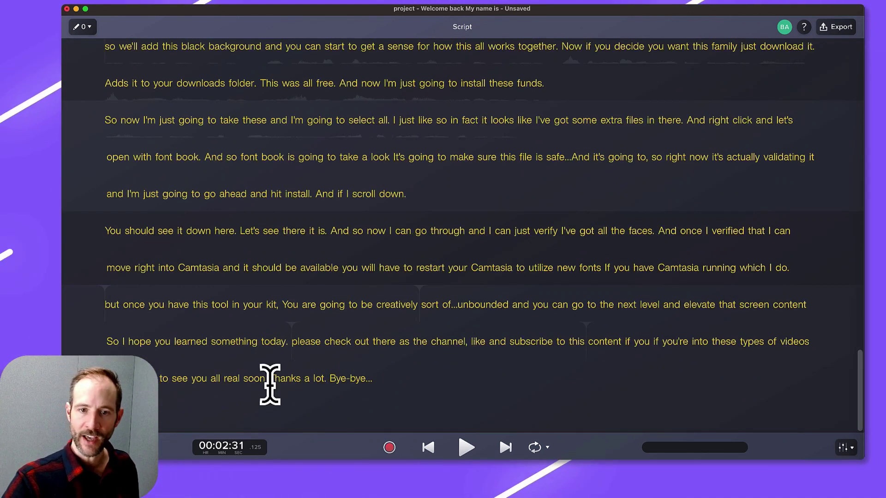
pyautogui.moveTo(268, 380); pyautogui.dragTo(381, 381)
pyautogui.click(375, 379)
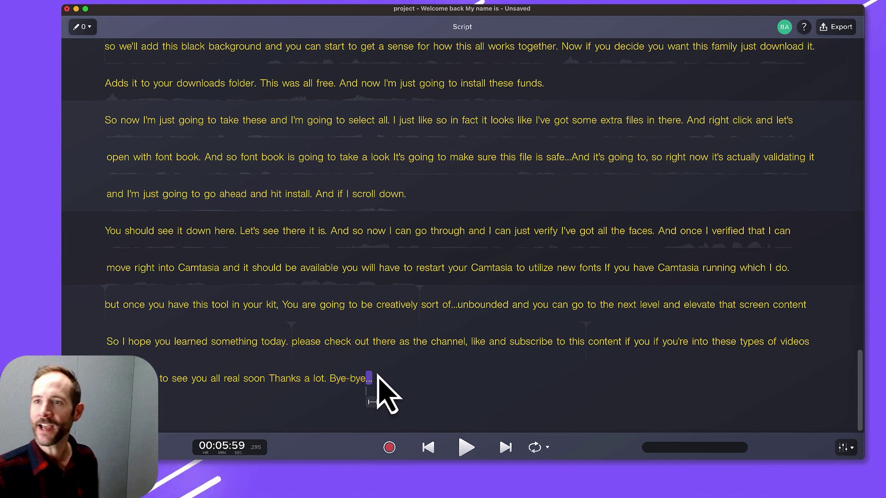
# Export the edits to Camtasia with Edit Camtasia Timeline, opening in the original project and creating captions
pyautogui.click(823, 26)
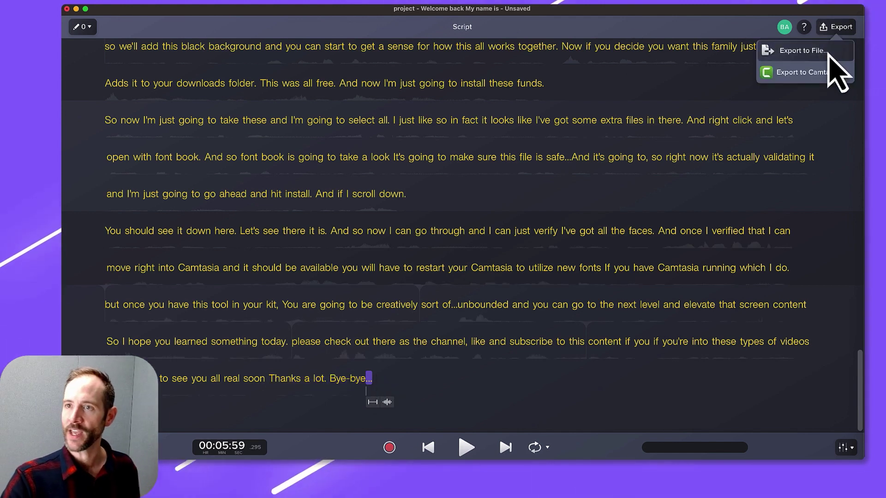
pyautogui.click(829, 73)
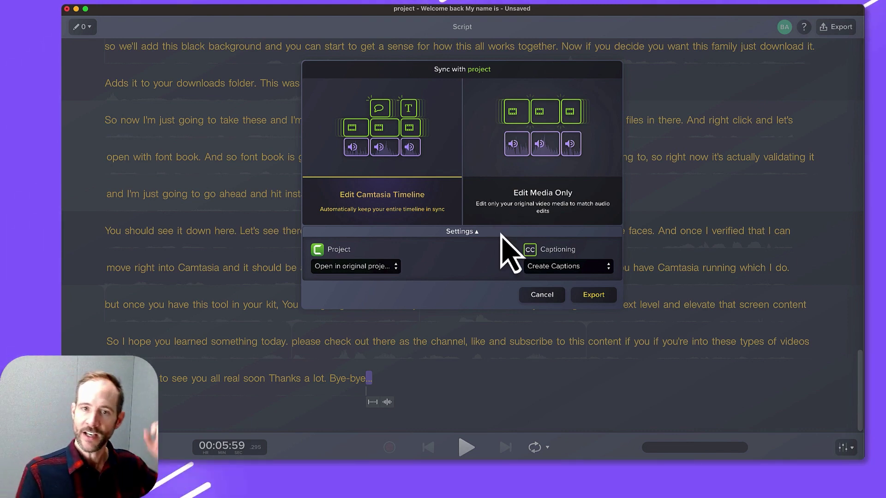
pyautogui.click(560, 273)
pyautogui.click(558, 272)
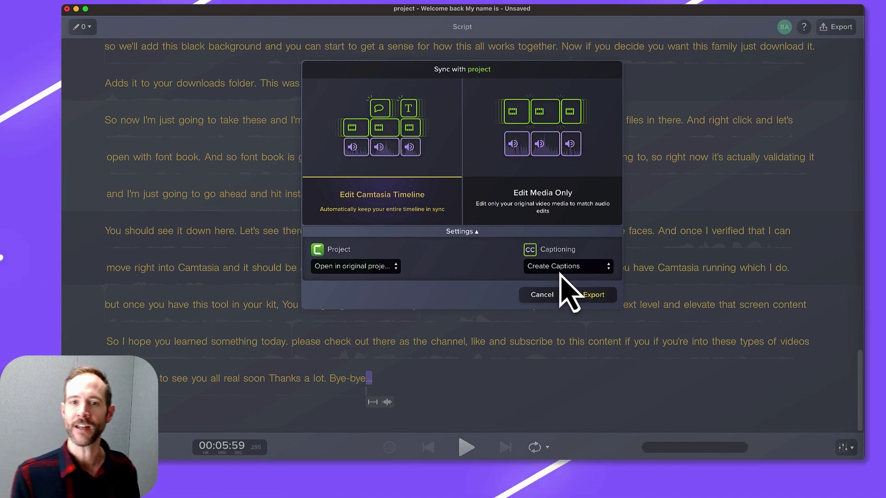
pyautogui.click(601, 294)
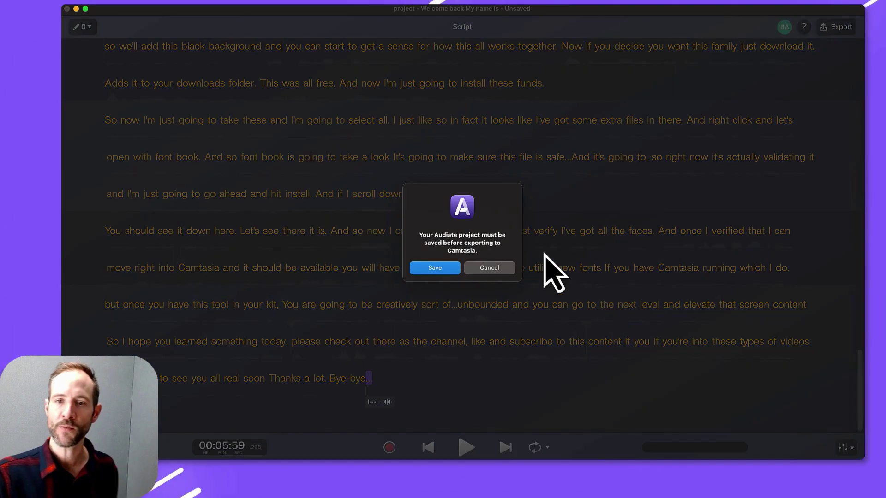
# Save the Audiate project as google-fonts-tut in the Audiate folder to complete the export
pyautogui.click(446, 265)
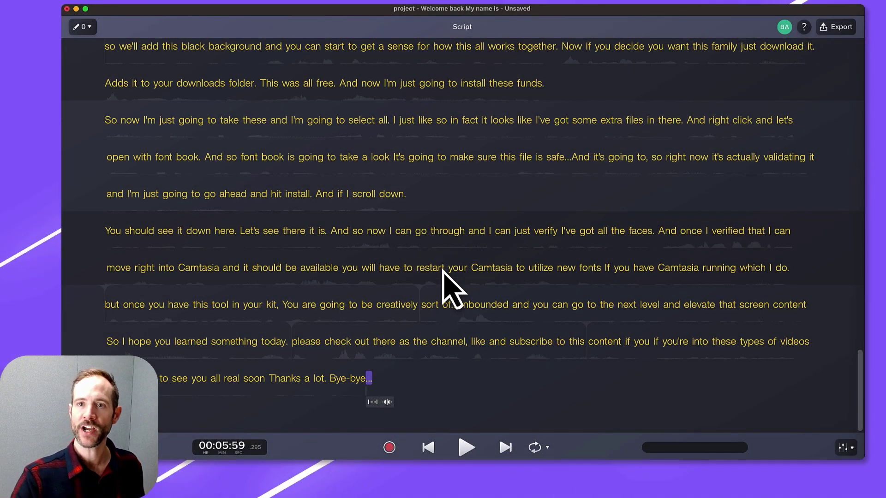
pyautogui.write('google')
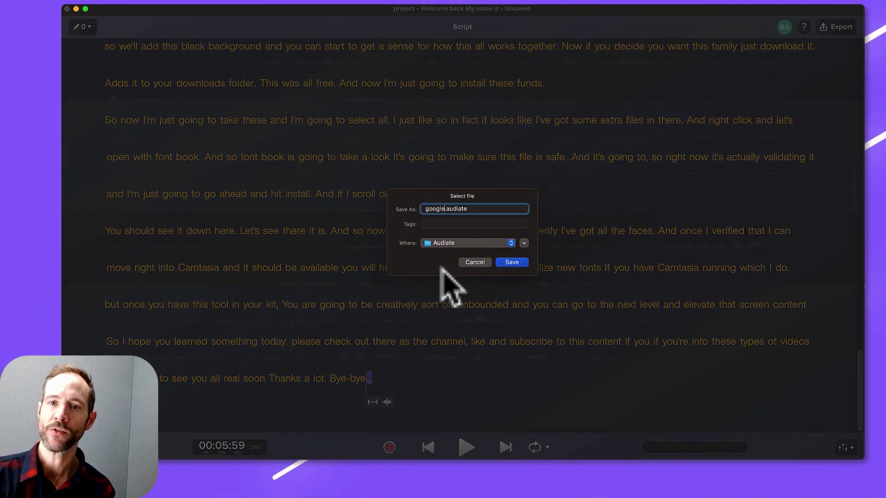
pyautogui.write('-fonts-tut')
pyautogui.press('Return')
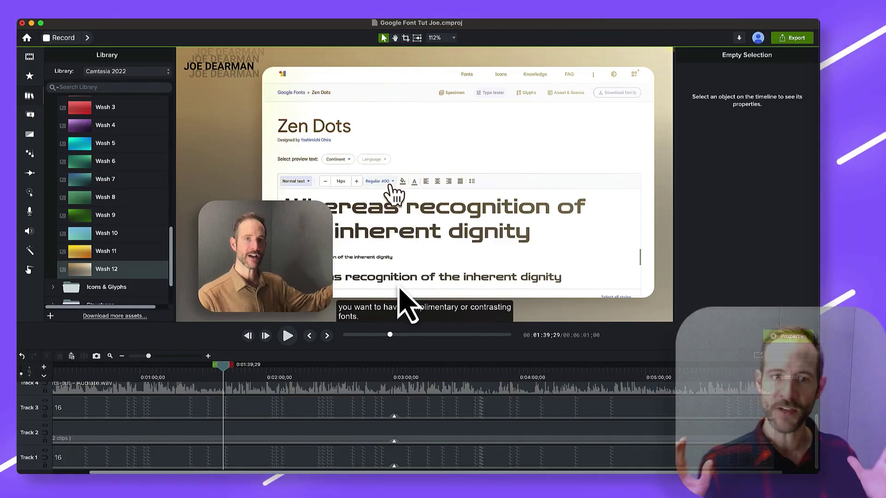
# Examine the full length of the synced Camtasia timeline, including its upper tracks
pyautogui.moveTo(148, 356); pyautogui.dragTo(143, 356)
pyautogui.scroll(2, 323, 415)
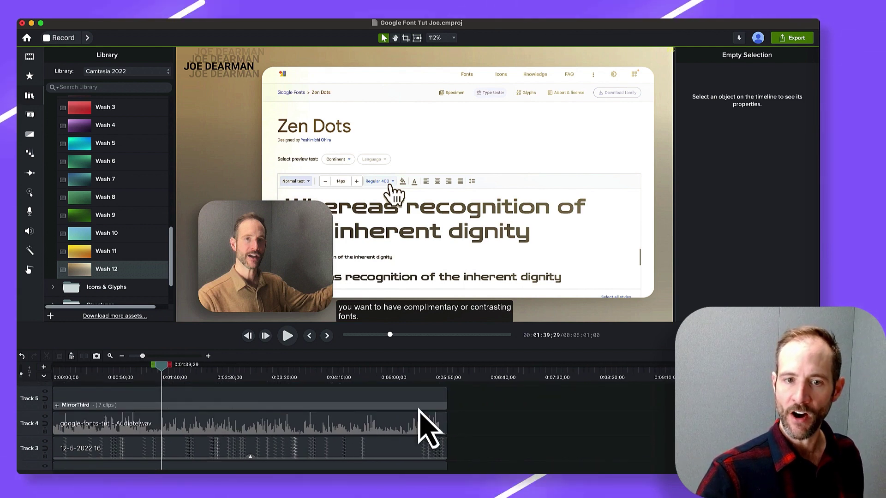
# Play the synced timeline from about 0:01:01 to check how the edited clips and captions flow, and scrub back slightly for another look
pyautogui.scroll(1, 424, 429)
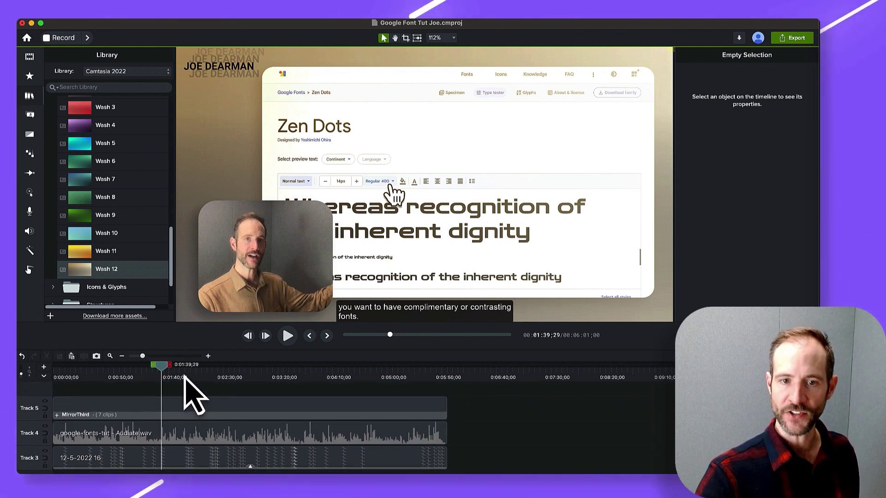
pyautogui.moveTo(143, 356); pyautogui.dragTo(154, 357)
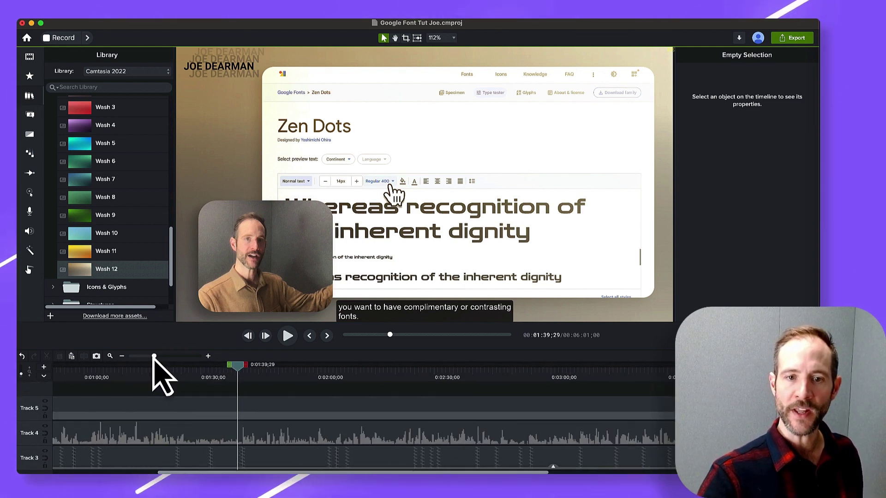
pyautogui.hscroll(-5, 336, 386)
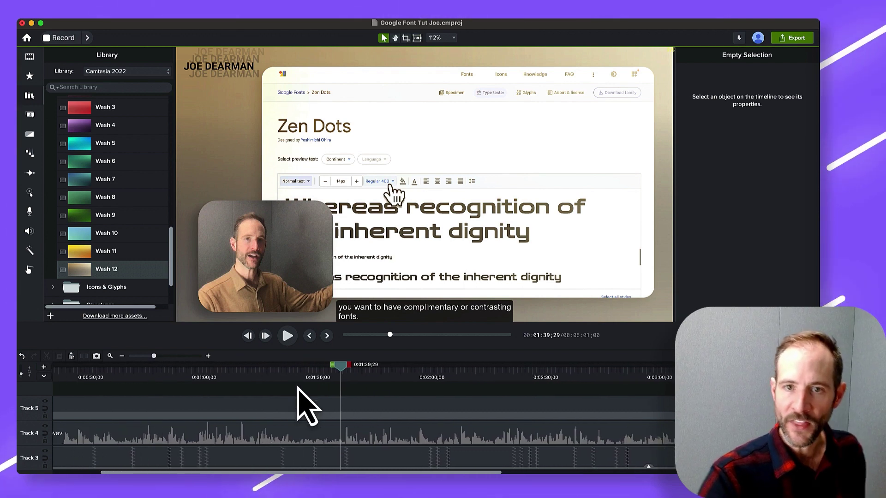
pyautogui.click(265, 376)
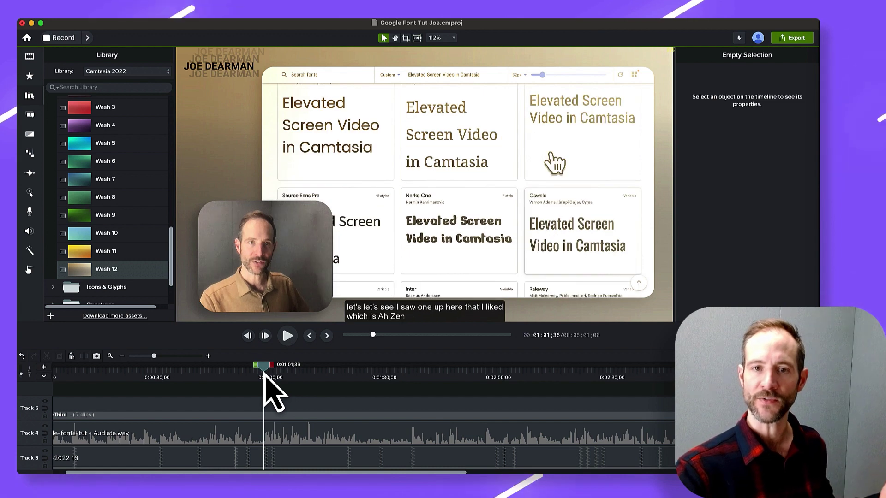
pyautogui.press('space')
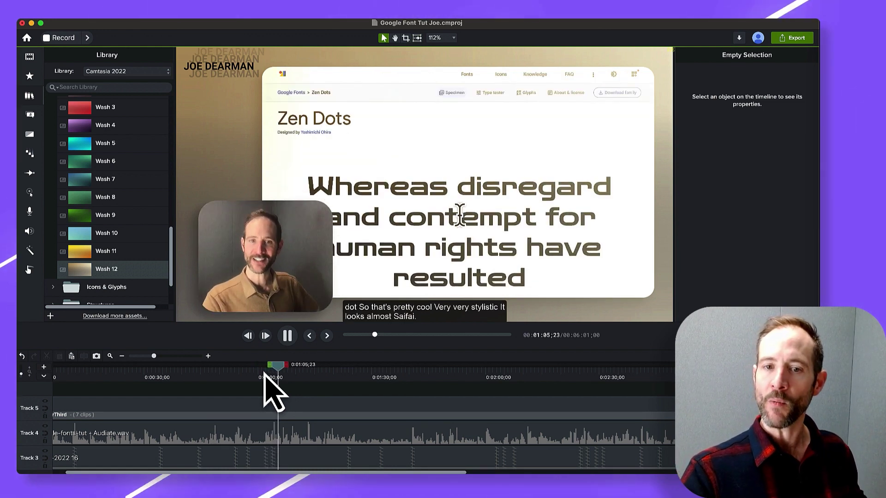
pyautogui.press('space')
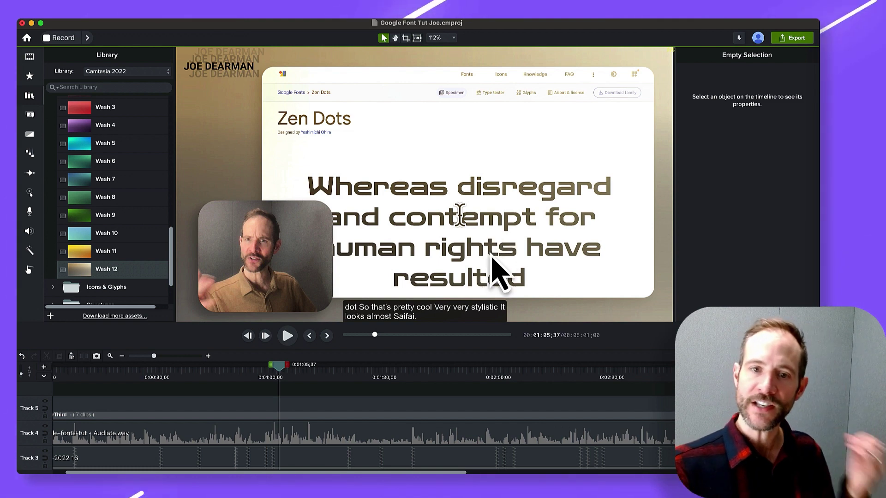
pyautogui.moveTo(278, 375); pyautogui.dragTo(272, 373)
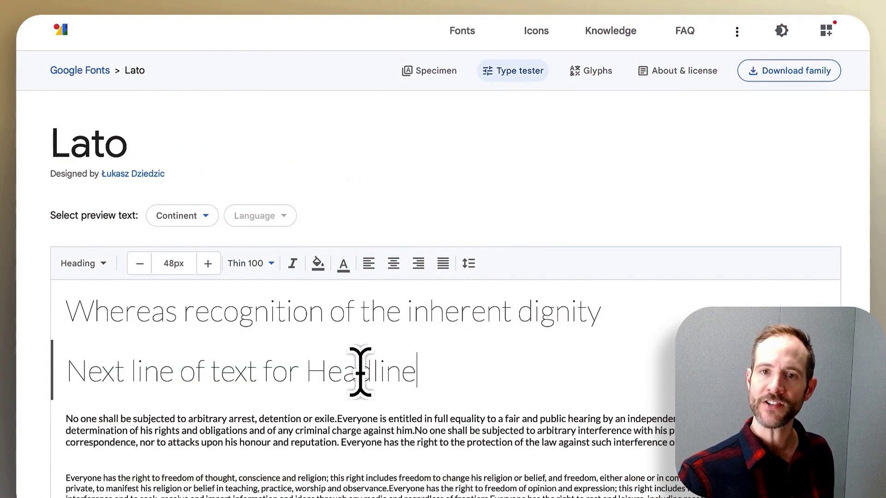
# In the Google Fonts type tester for Lato, set "Next line of text for Headline" to Black 900 weight and italic
pyautogui.moveTo(417, 371); pyautogui.dragTo(99, 364)
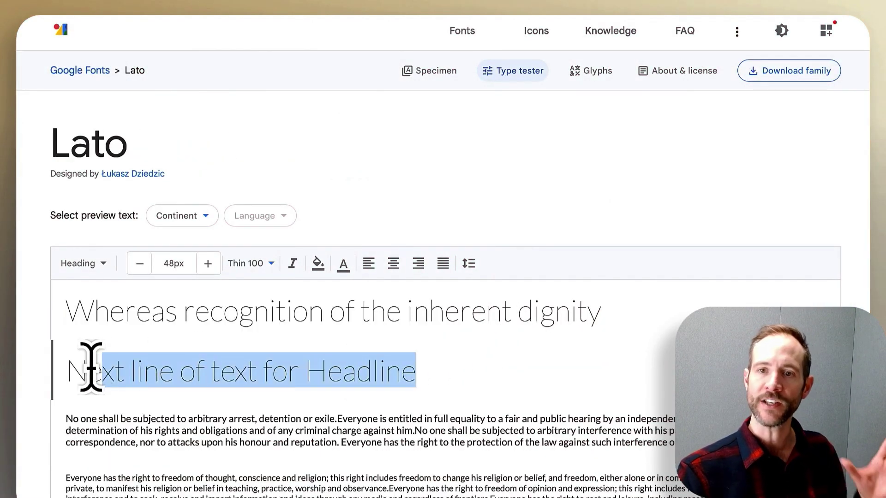
pyautogui.click(256, 270)
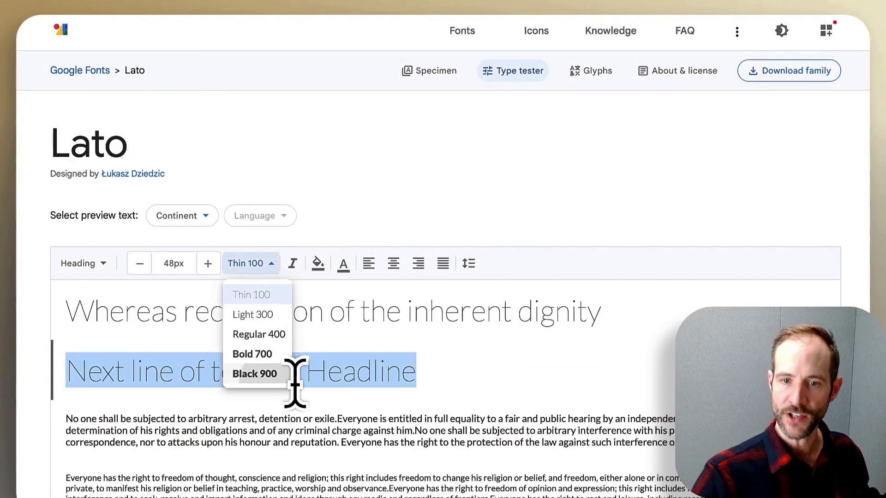
pyautogui.click(255, 373)
pyautogui.hotkey('shift', 'Home')
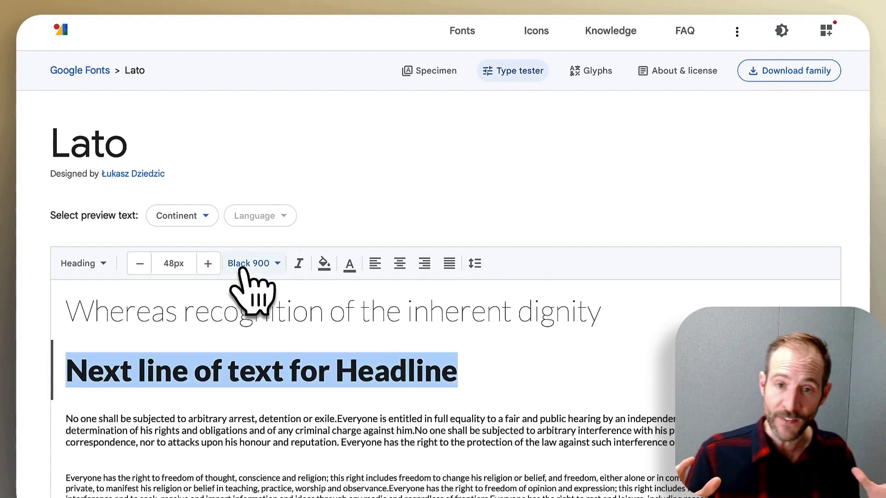
pyautogui.hotkey('ctrl', 'i')
pyautogui.click(655, 312)
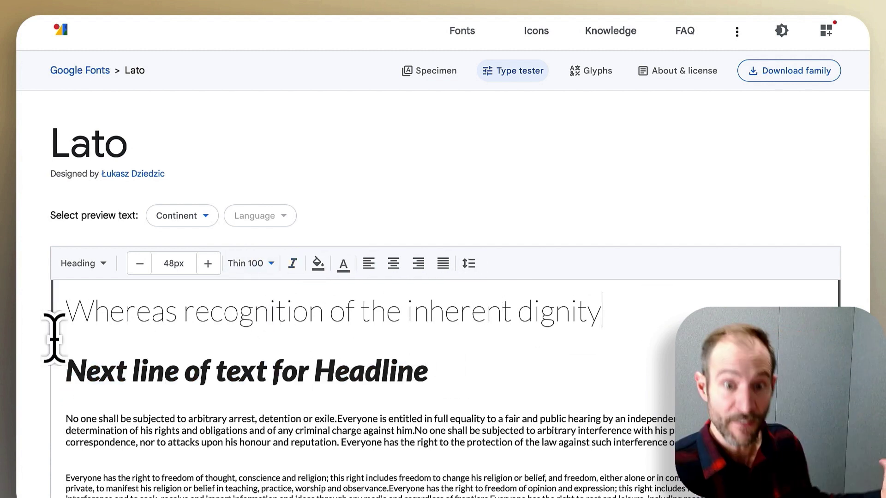
# Set the line "Whereas recognition of the inherent dignity" to 24px size and Bold 700 weight
pyautogui.moveTo(70, 320); pyautogui.dragTo(673, 319)
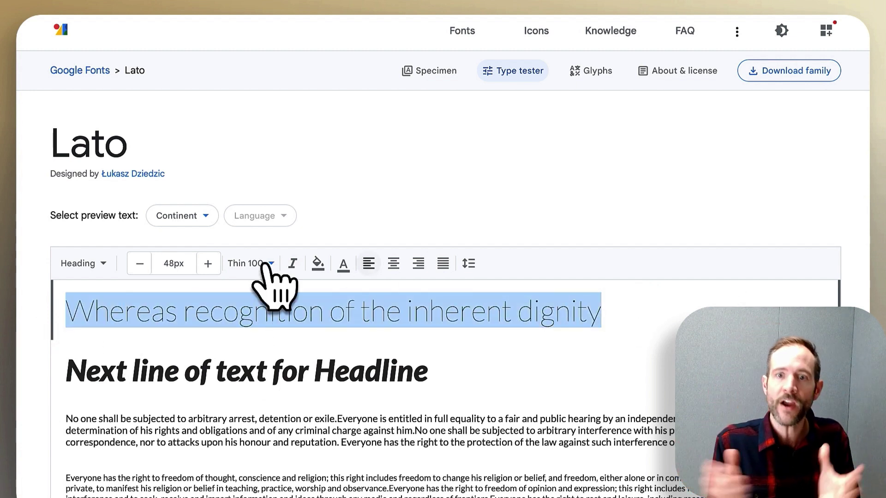
pyautogui.click(174, 265)
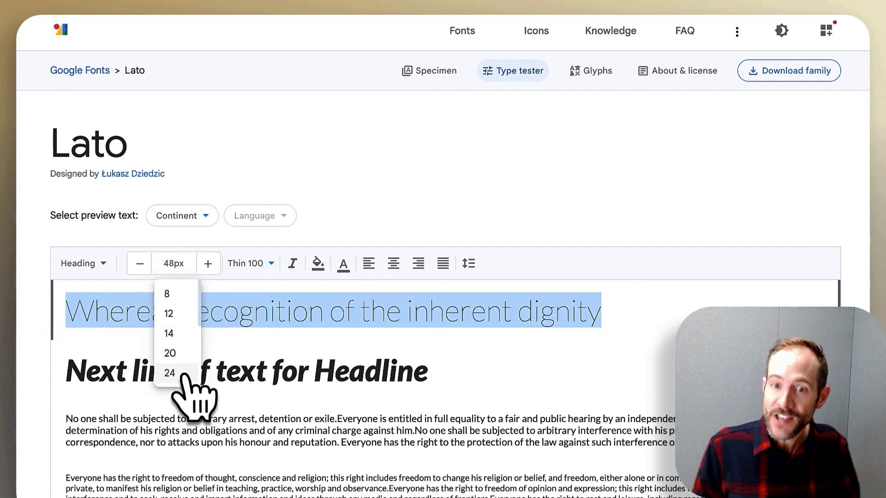
pyautogui.click(171, 331)
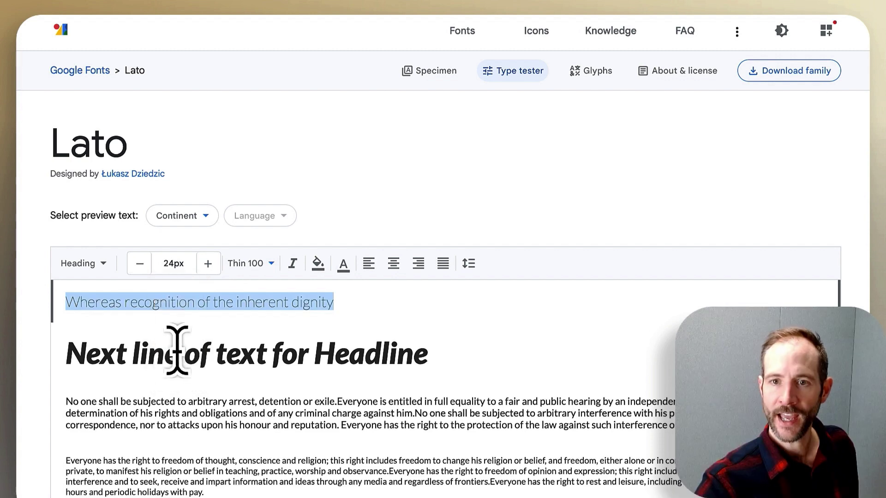
pyautogui.click(167, 354)
pyautogui.moveTo(69, 307); pyautogui.dragTo(389, 309)
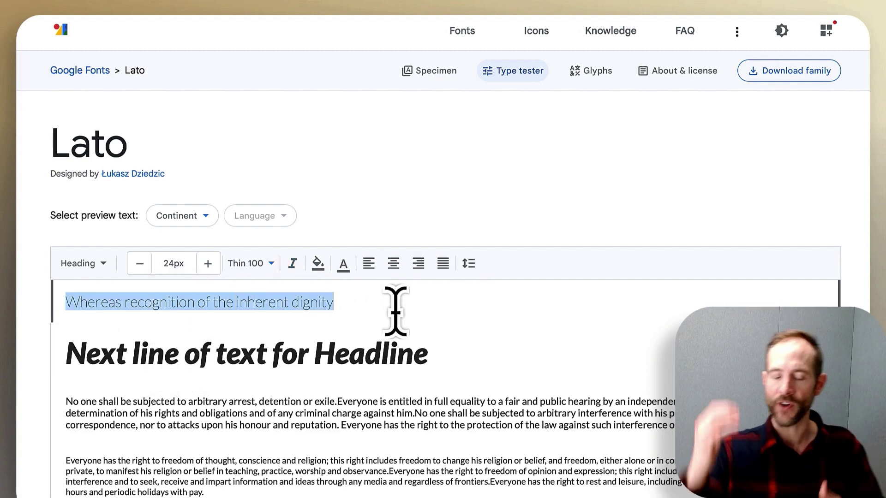
pyautogui.click(251, 264)
pyautogui.click(253, 354)
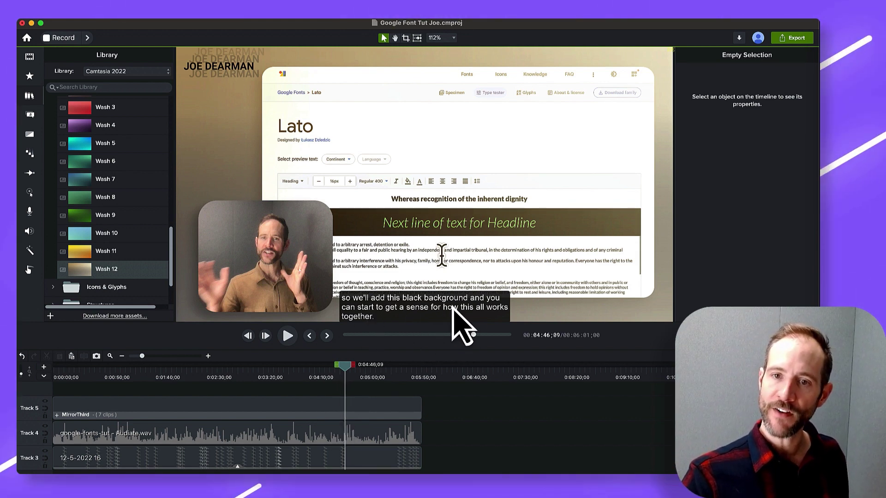
# Switch back to Camtasia and move the playhead back to about 0:04:40 to review the passage about adding a headline background
pyautogui.moveTo(344, 376)
pyautogui.mouseDown()
pyautogui.moveTo(356, 378)
pyautogui.moveTo(339, 382)
pyautogui.mouseUp()
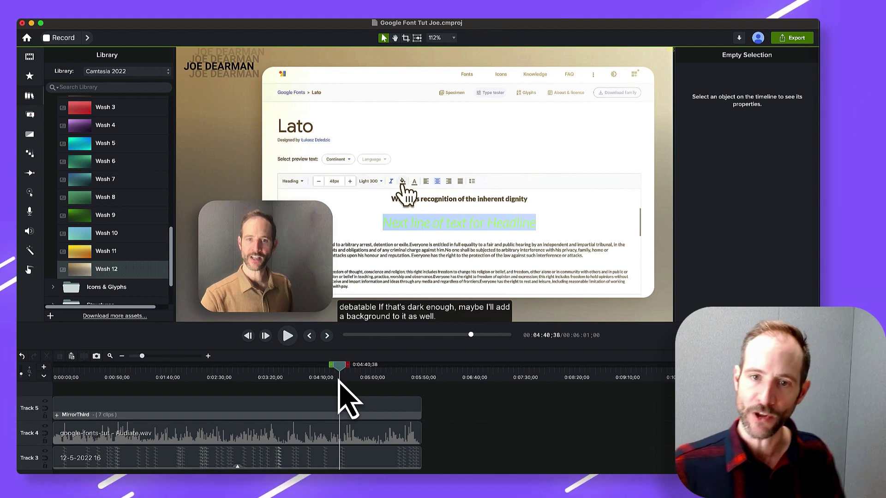